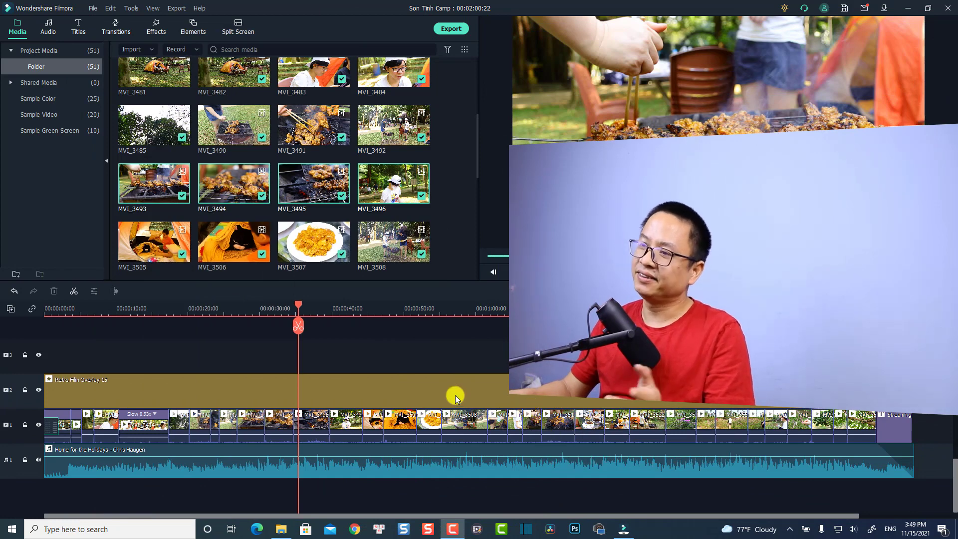
Step: Clear every existing clip from the Filmora timeline
{"action": "left_click", "coordinate": [274, 315]}
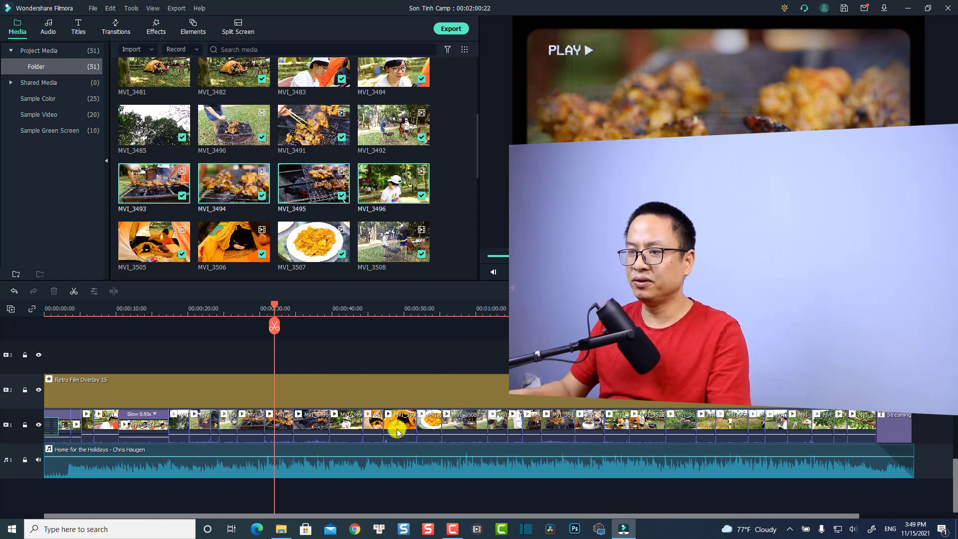
{"action": "key", "text": "ctrl+a"}
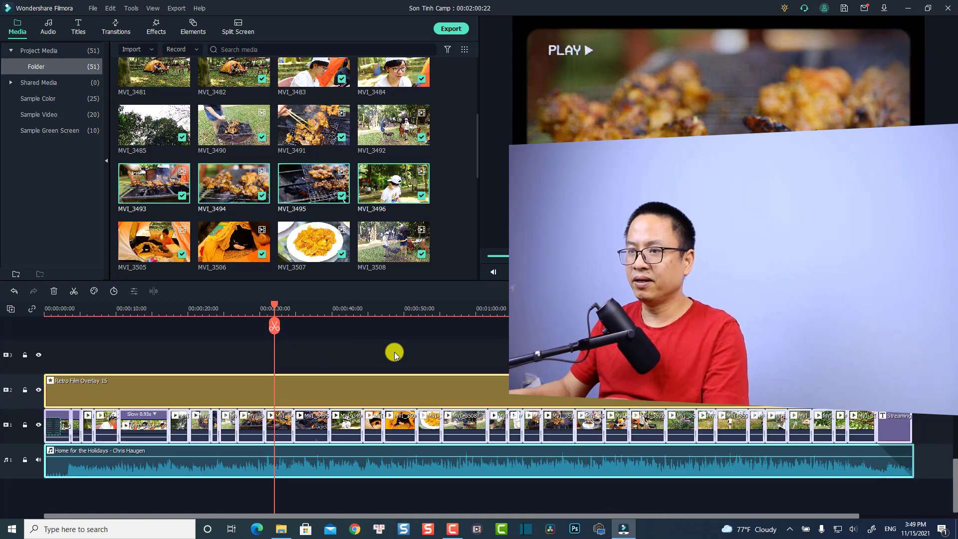
{"action": "key", "text": "Delete"}
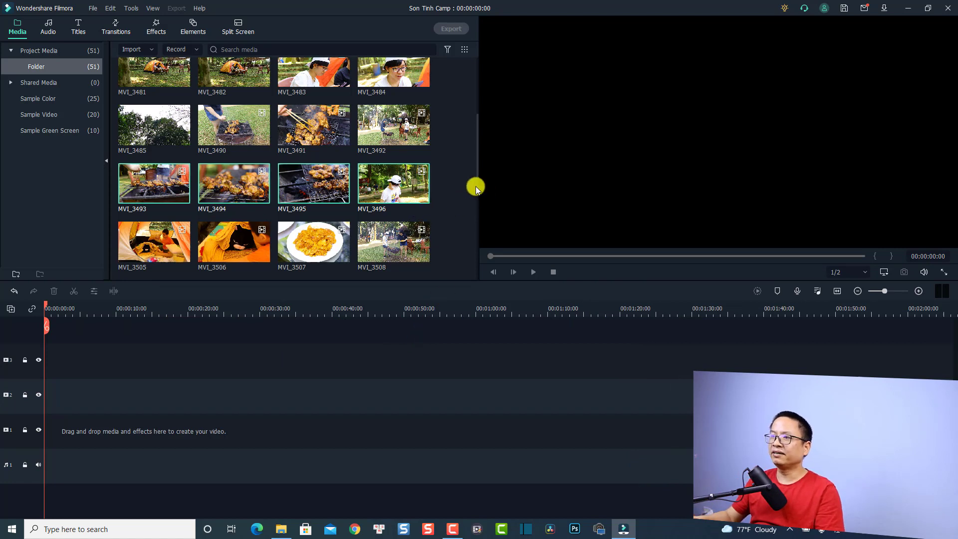
Step: Add grill clips MVI_3493–MVI_3496 to track 1, keeping project settings, and zoom to fit
{"action": "left_click_drag", "start_coordinate": [459, 187], "coordinate": [158, 192]}
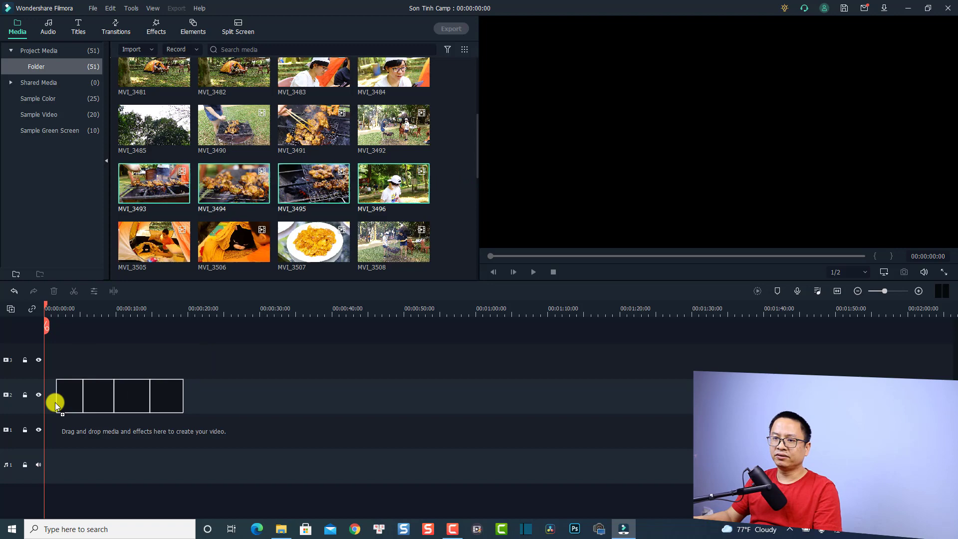
{"action": "left_click_drag", "start_coordinate": [107, 315], "coordinate": [42, 427]}
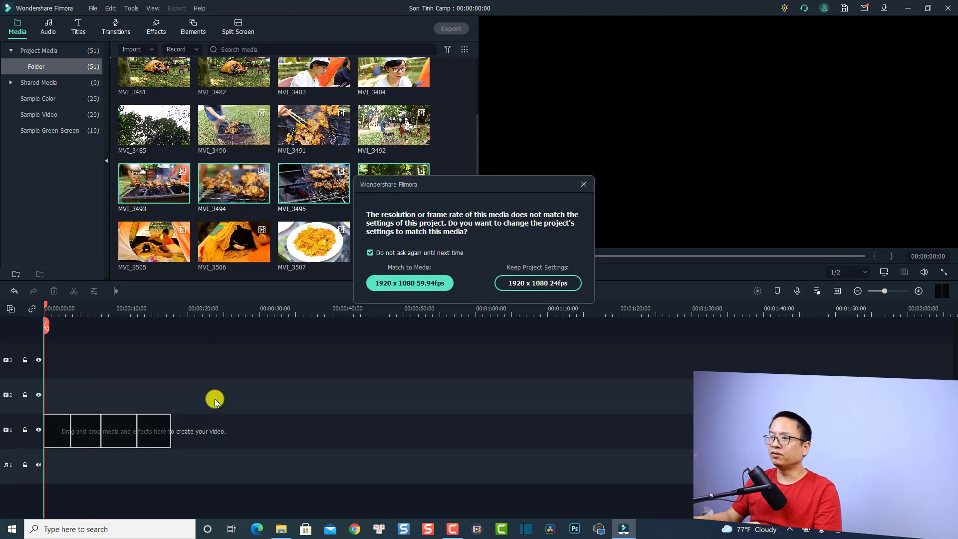
{"action": "left_click", "coordinate": [539, 283]}
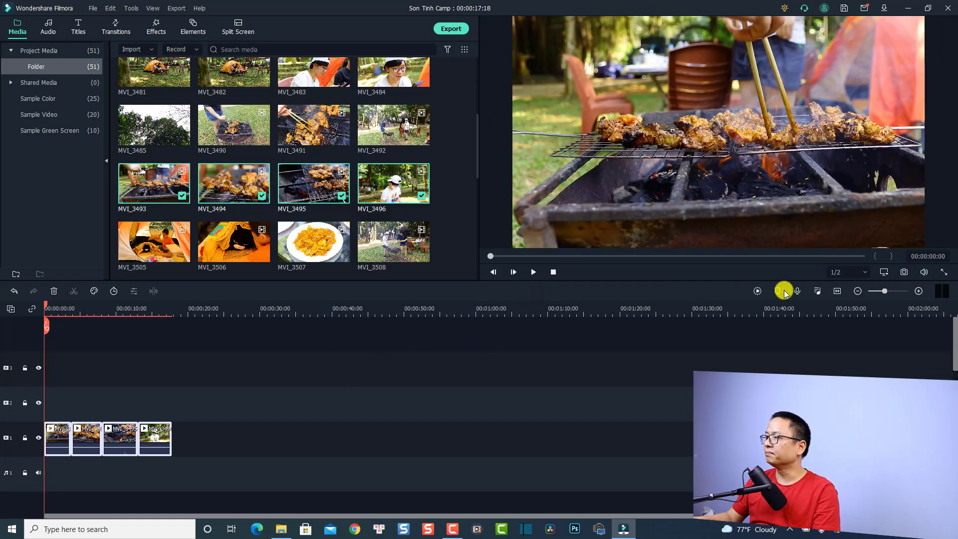
{"action": "left_click", "coordinate": [836, 291]}
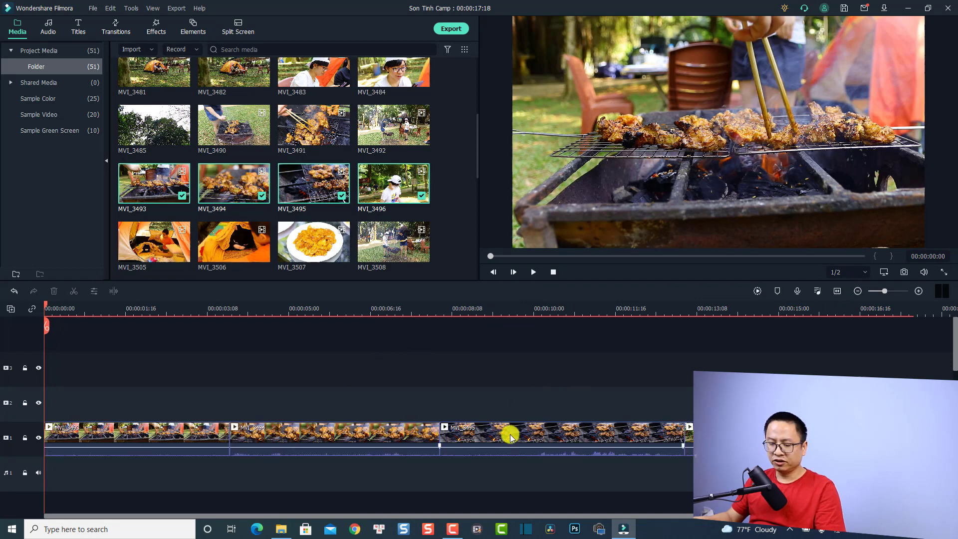
{"action": "key", "text": "ctrl+a"}
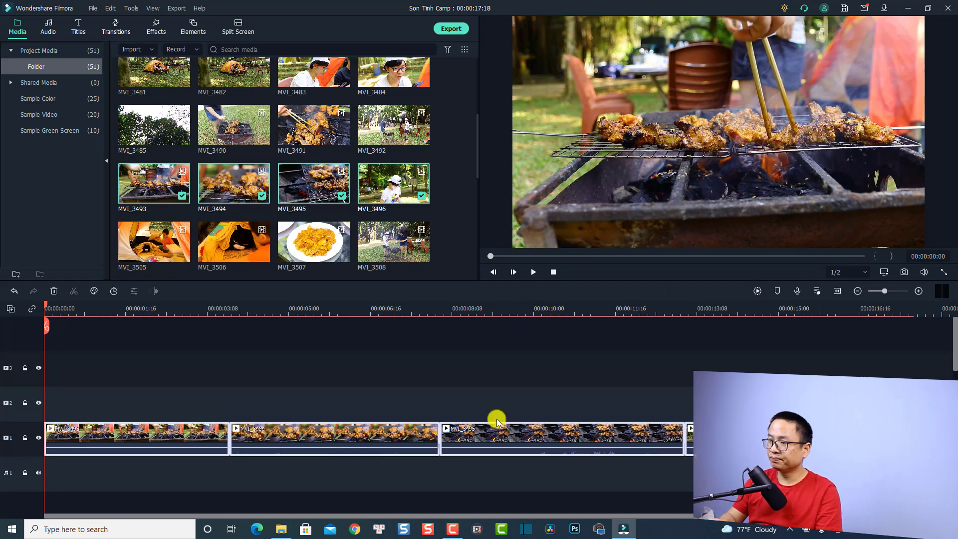
{"action": "left_click", "coordinate": [281, 356]}
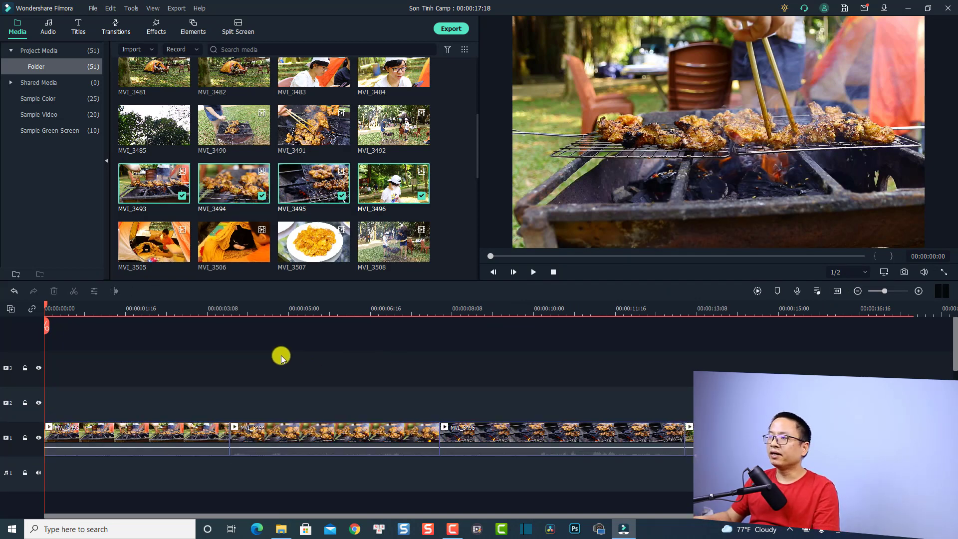
Step: Preview the grill sequence, then select the first clip and bring up its color tool options
{"action": "key", "text": "space"}
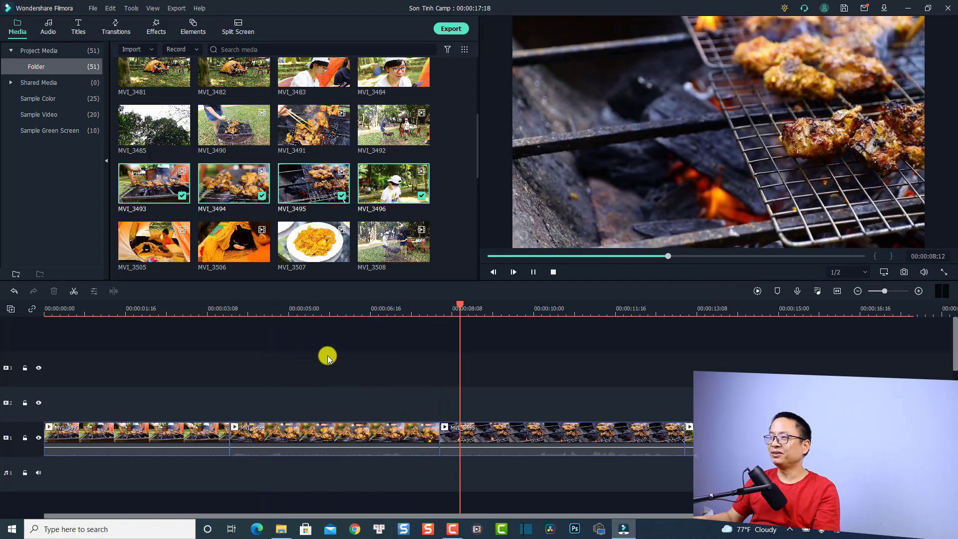
{"action": "key", "text": "space"}
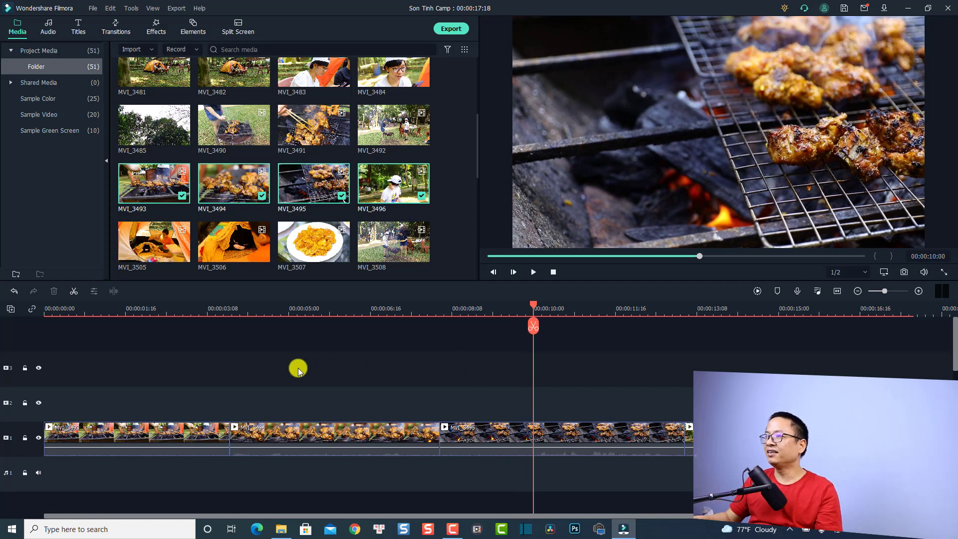
{"action": "left_click", "coordinate": [94, 313]}
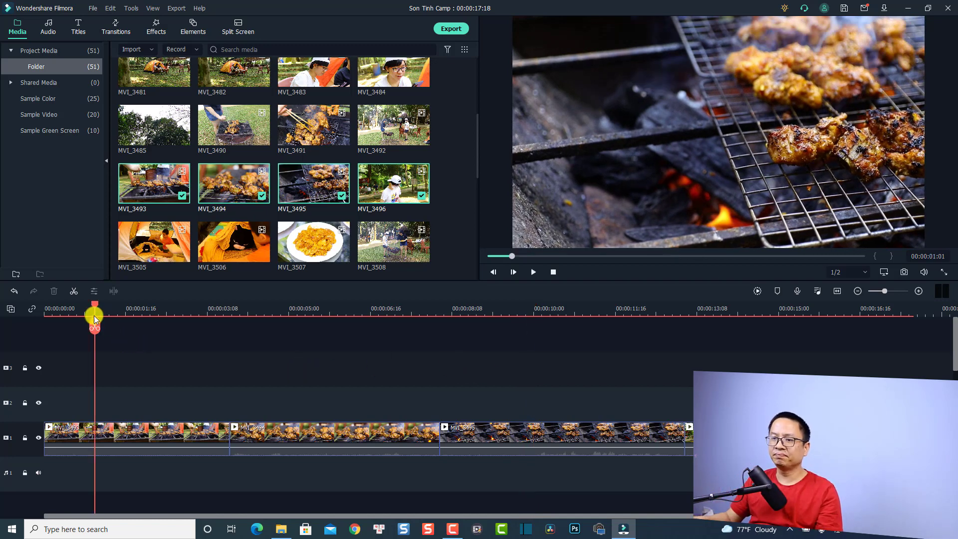
{"action": "left_click", "coordinate": [99, 433]}
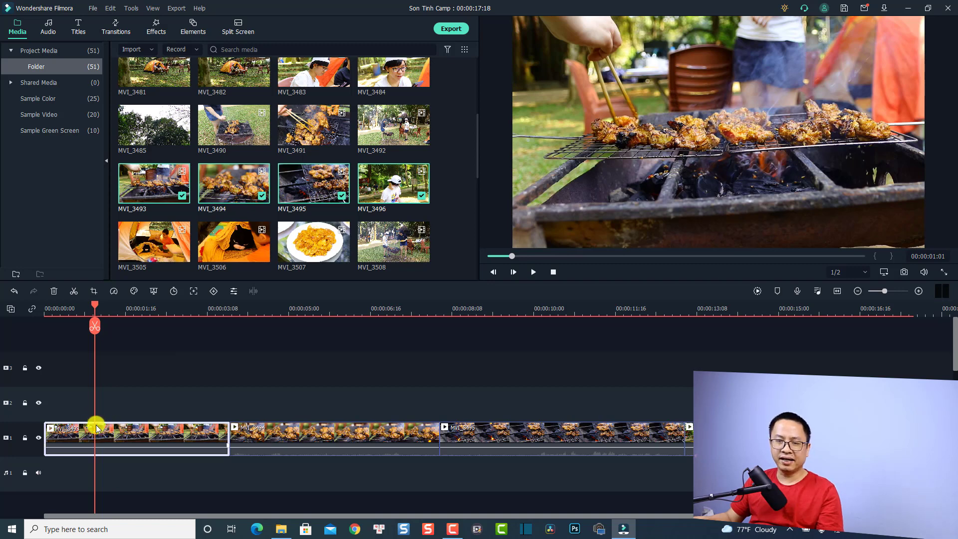
{"action": "left_click", "coordinate": [132, 296]}
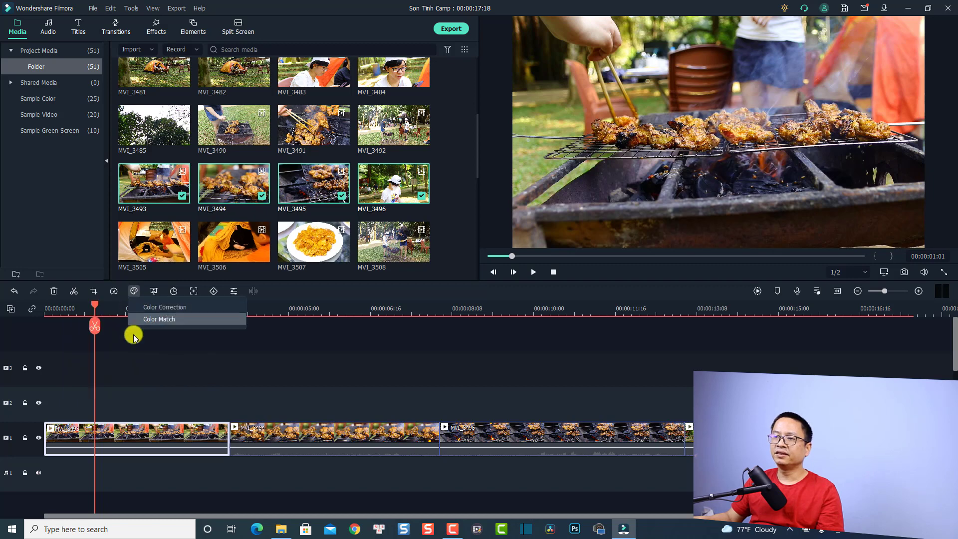
Step: Apply the Vignette 2 preset to the first clip and switch to manual adjustments
{"action": "left_click", "coordinate": [151, 309]}
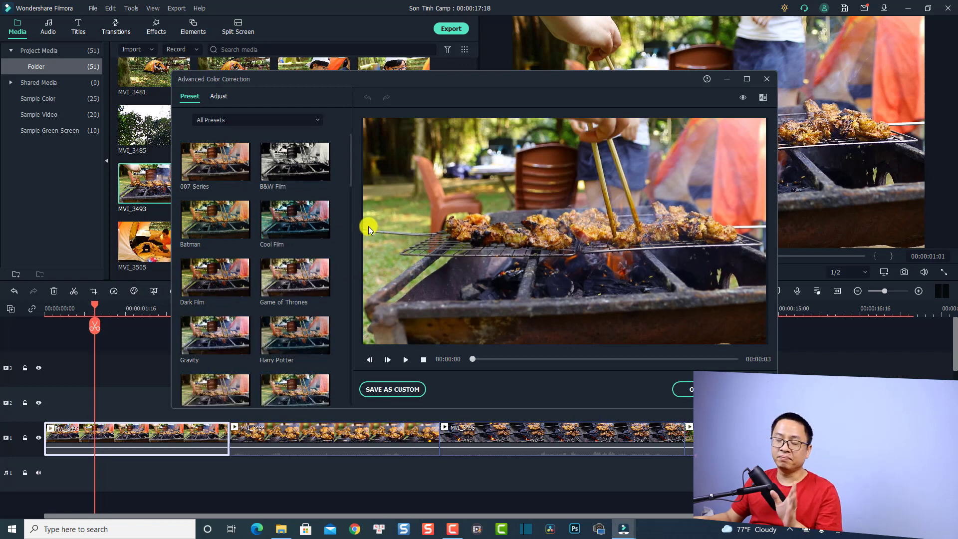
{"action": "left_click", "coordinate": [318, 121]}
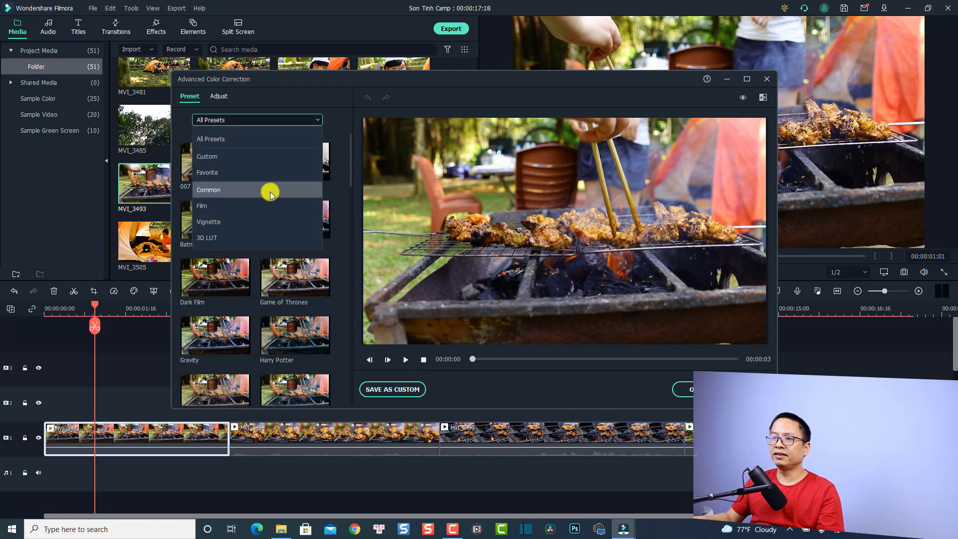
{"action": "left_click", "coordinate": [218, 223]}
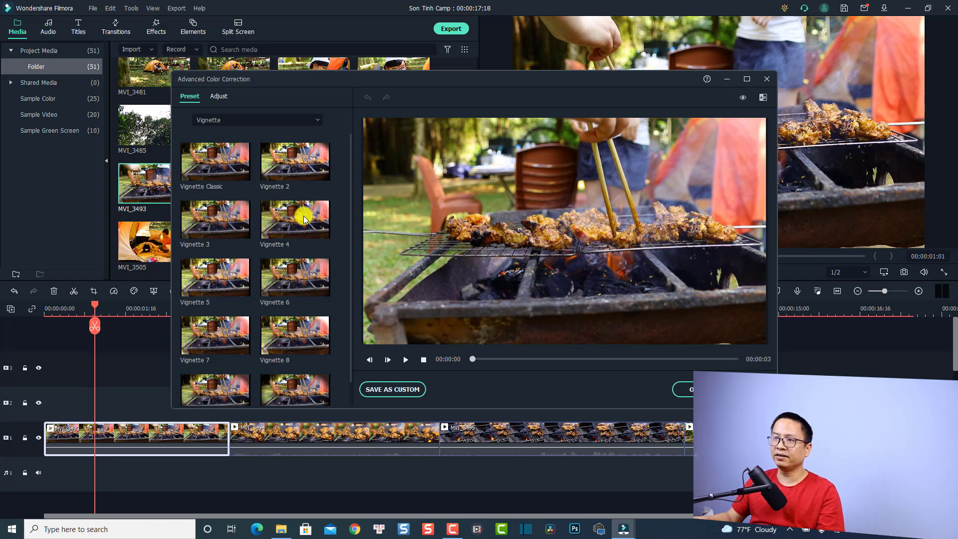
{"action": "left_click", "coordinate": [222, 173]}
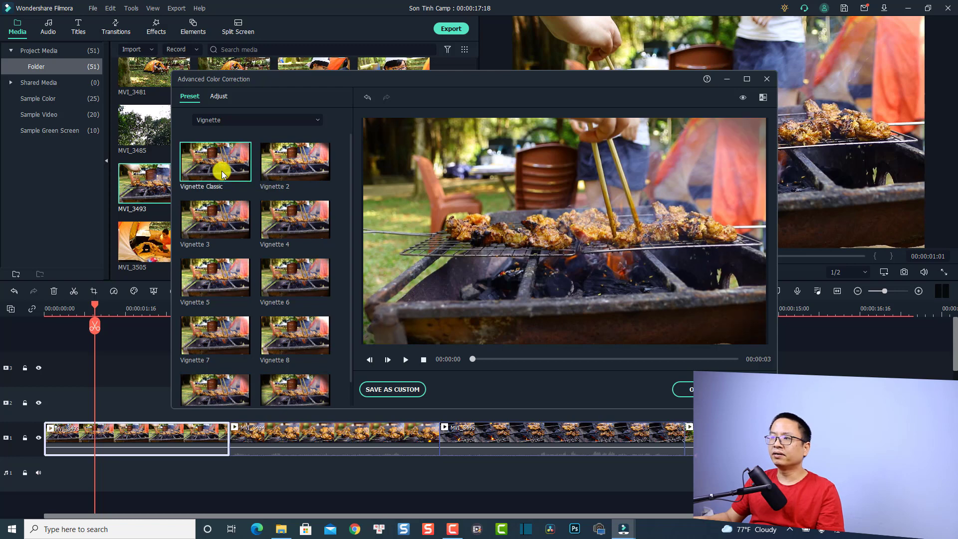
{"action": "left_click", "coordinate": [280, 168]}
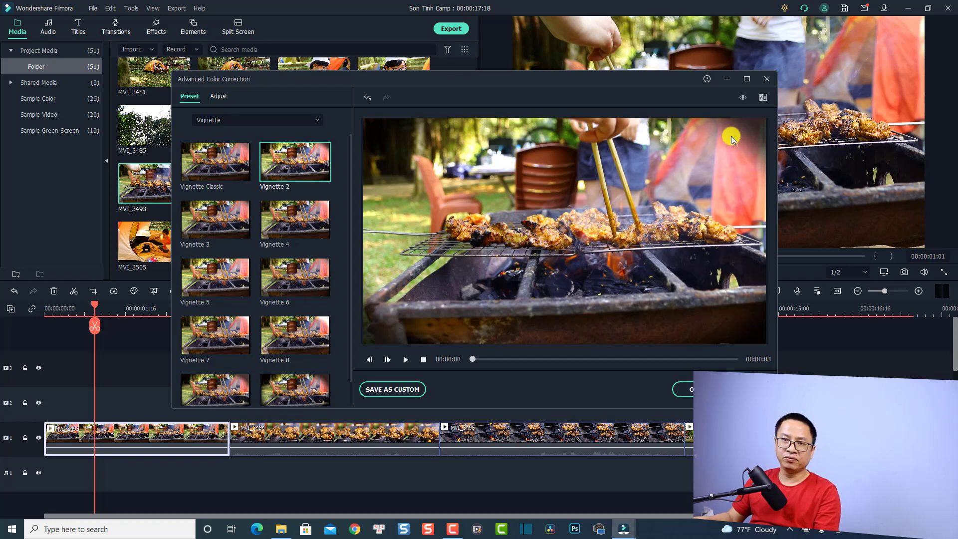
{"action": "left_click", "coordinate": [218, 96]}
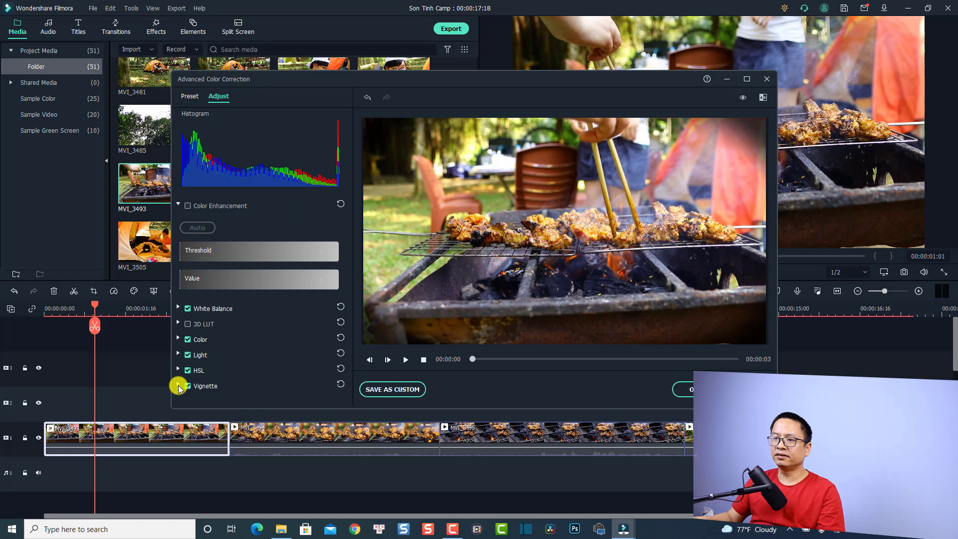
Step: Set the first clip's vignette amount to -77 and size to 92
{"action": "left_click", "coordinate": [178, 386]}
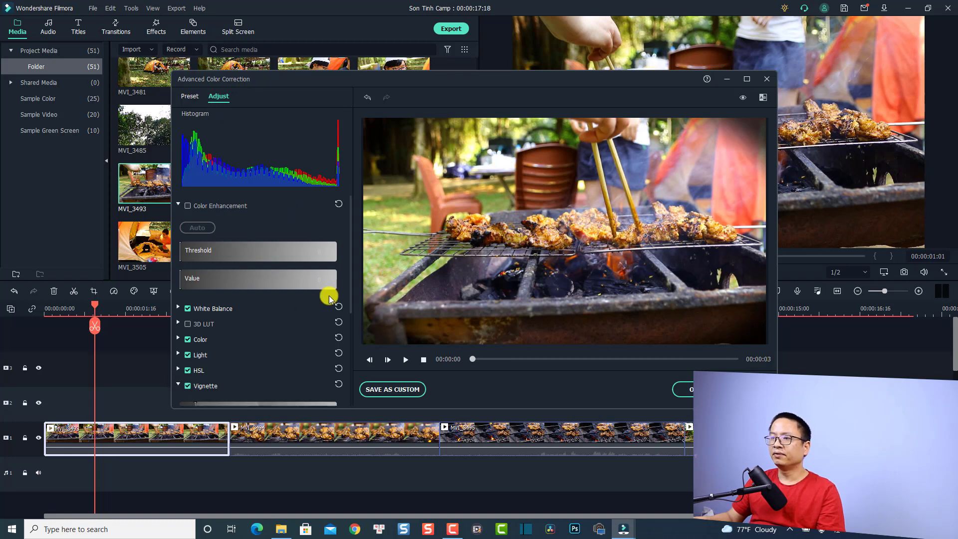
{"action": "scroll", "coordinate": [330, 296], "scroll_direction": "down", "scroll_amount": 1}
{"action": "scroll", "coordinate": [336, 292], "scroll_direction": "down", "scroll_amount": 2}
{"action": "scroll", "coordinate": [337, 297], "scroll_direction": "down", "scroll_amount": 2}
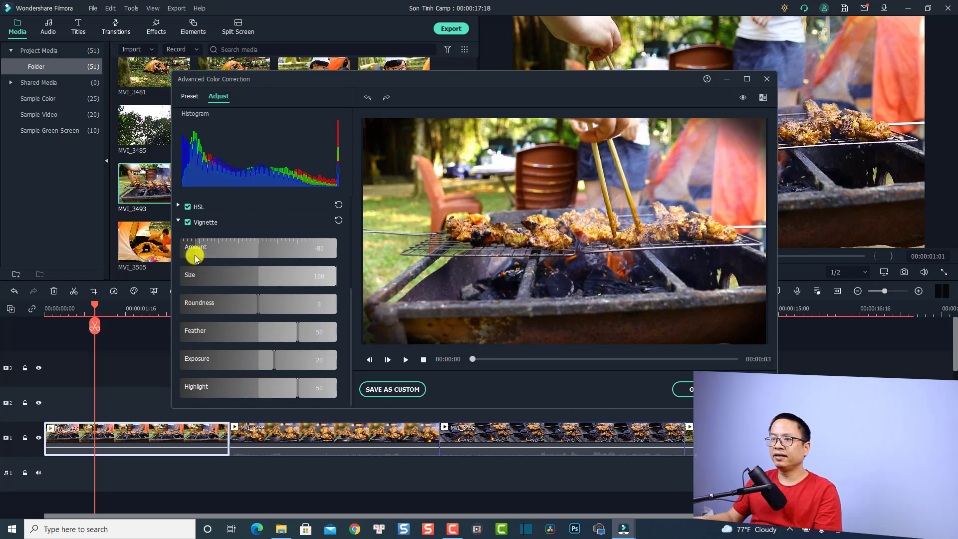
{"action": "mouse_move", "coordinate": [194, 257]}
{"action": "left_mouse_down"}
{"action": "mouse_move", "coordinate": [257, 254]}
{"action": "mouse_move", "coordinate": [190, 256]}
{"action": "mouse_move", "coordinate": [201, 256]}
{"action": "left_mouse_up"}
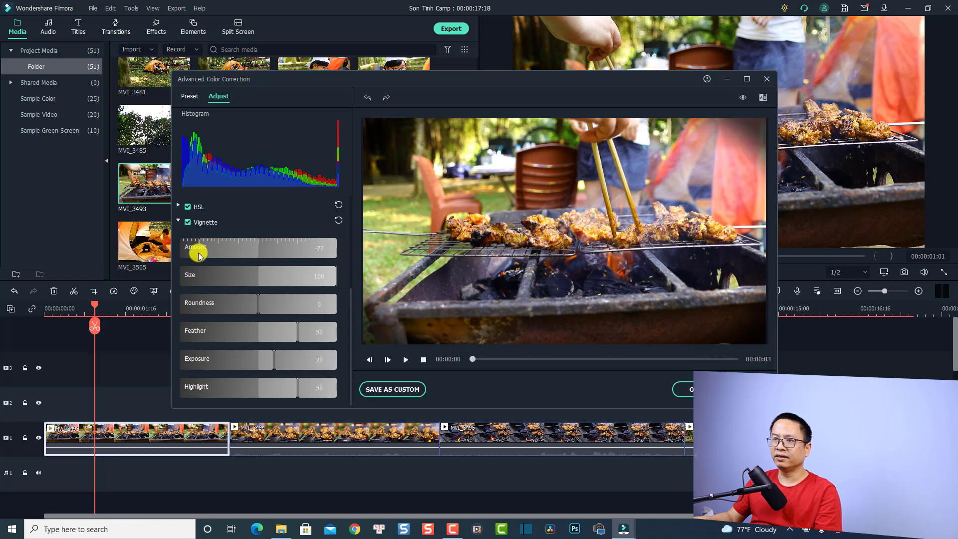
{"action": "mouse_move", "coordinate": [259, 277]}
{"action": "left_mouse_down"}
{"action": "mouse_move", "coordinate": [182, 276]}
{"action": "mouse_move", "coordinate": [324, 282]}
{"action": "left_mouse_up"}
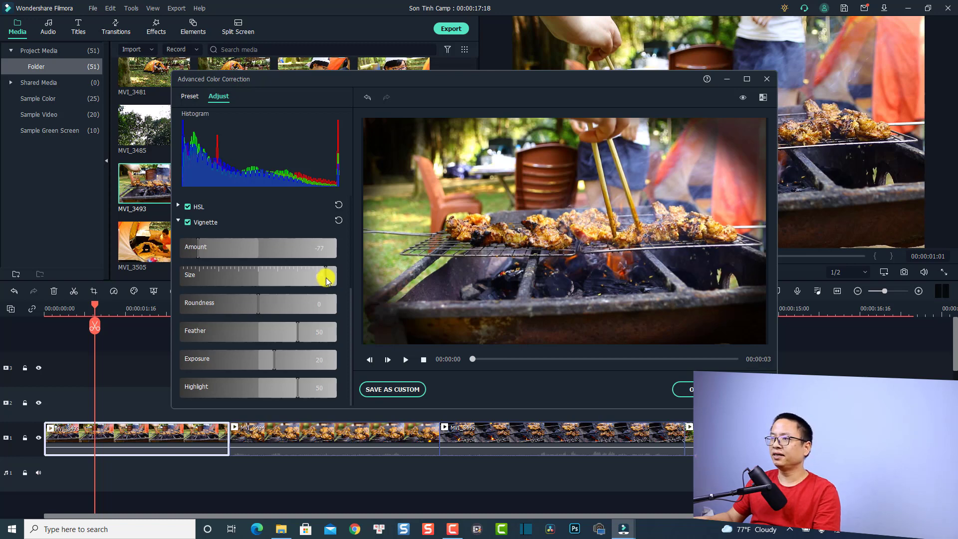
{"action": "left_click_drag", "start_coordinate": [325, 278], "coordinate": [331, 280]}
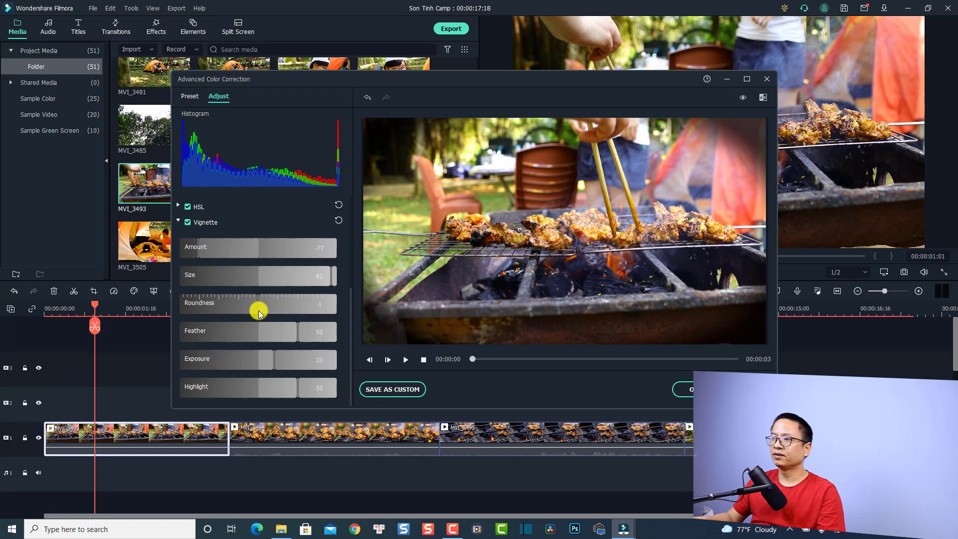
Step: Set vignette roundness -2, feather 59, exposure 30, highlight 30, and apply the changes
{"action": "left_click_drag", "start_coordinate": [258, 312], "coordinate": [270, 311]}
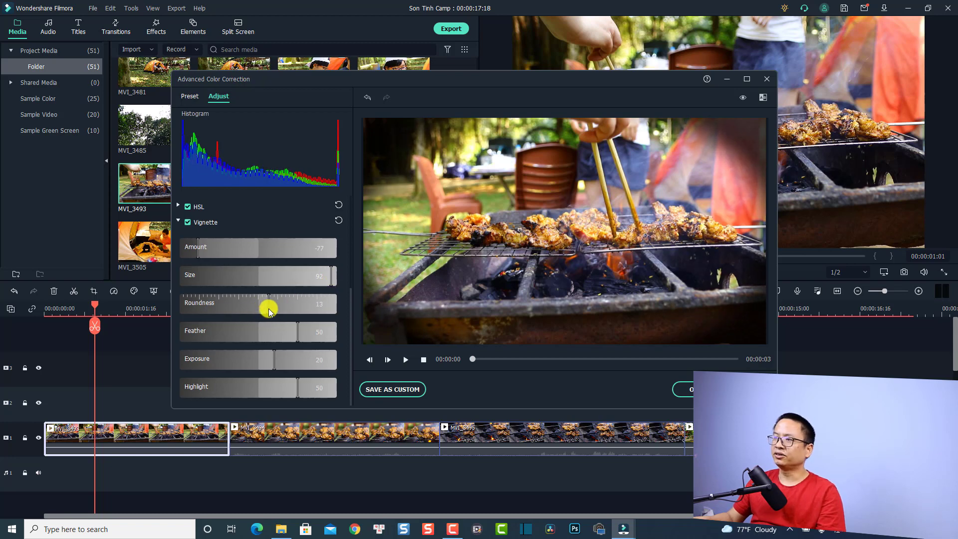
{"action": "left_click_drag", "start_coordinate": [265, 310], "coordinate": [258, 311]}
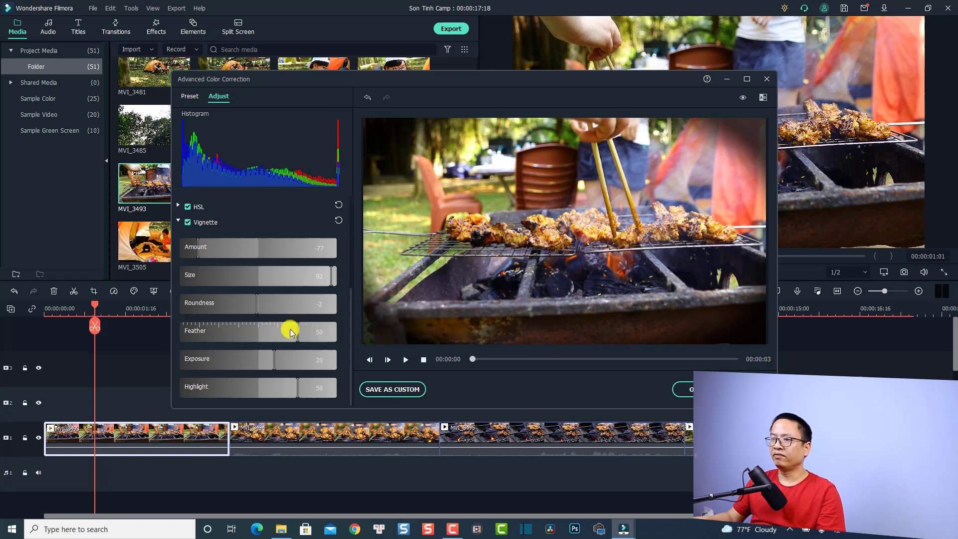
{"action": "left_click_drag", "start_coordinate": [301, 338], "coordinate": [303, 337]}
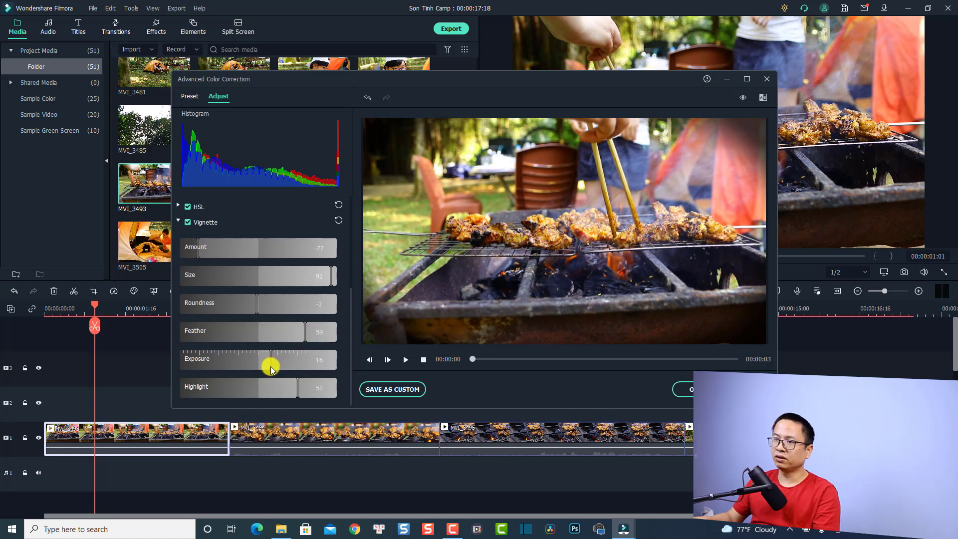
{"action": "mouse_move", "coordinate": [269, 366]}
{"action": "left_mouse_down"}
{"action": "mouse_move", "coordinate": [260, 366]}
{"action": "mouse_move", "coordinate": [282, 368]}
{"action": "left_mouse_up"}
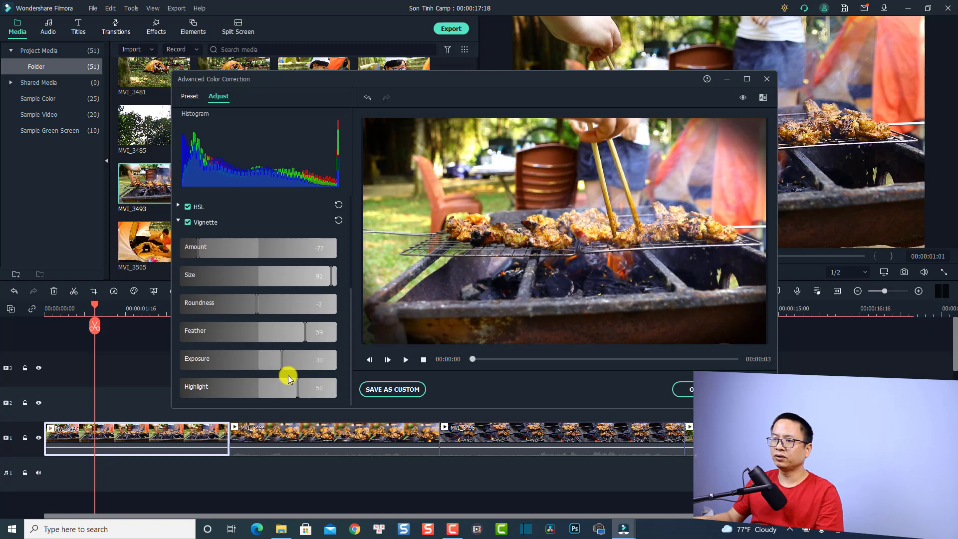
{"action": "mouse_move", "coordinate": [298, 385]}
{"action": "left_mouse_down"}
{"action": "mouse_move", "coordinate": [254, 389]}
{"action": "mouse_move", "coordinate": [274, 390]}
{"action": "left_mouse_up"}
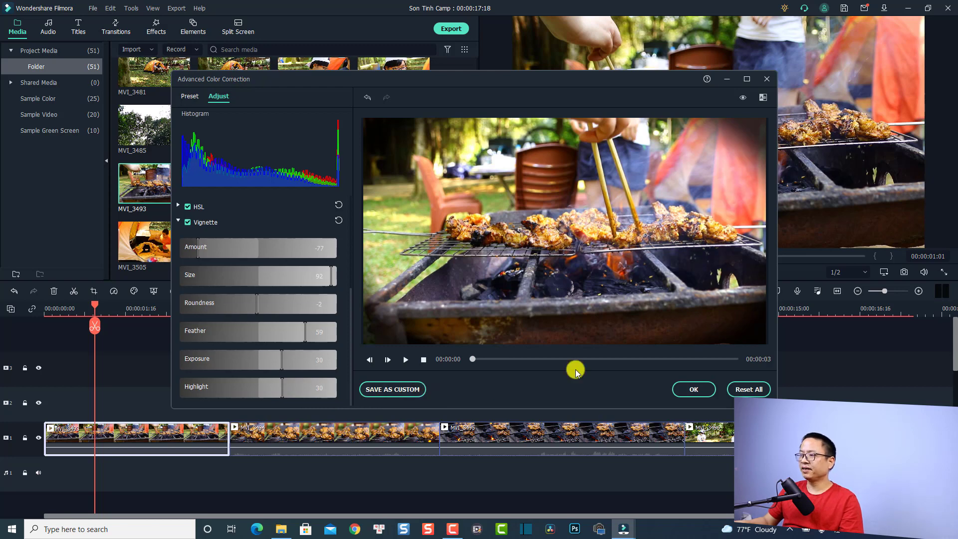
{"action": "left_click", "coordinate": [681, 391]}
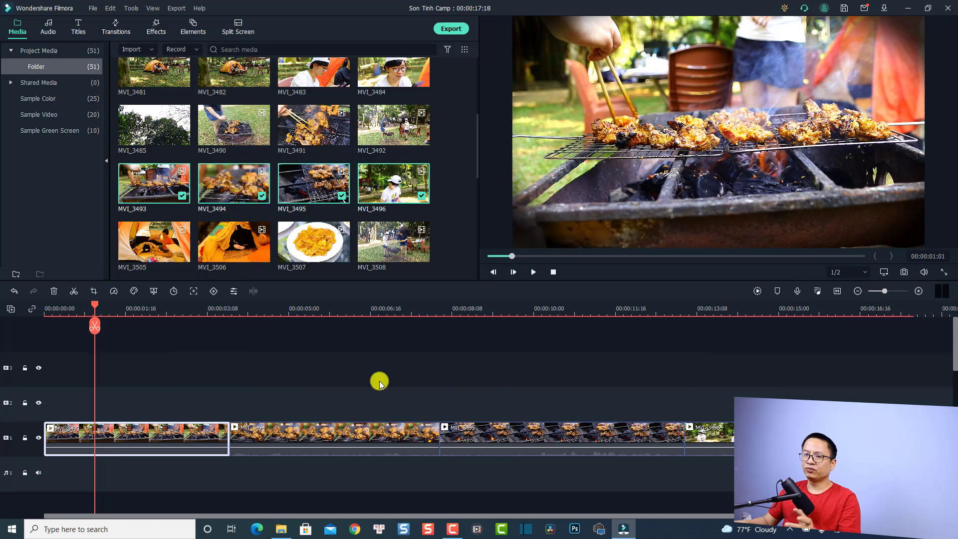
Step: Play the timeline briefly from the start to check the vignette
{"action": "left_click", "coordinate": [47, 312]}
{"action": "left_click", "coordinate": [102, 390]}
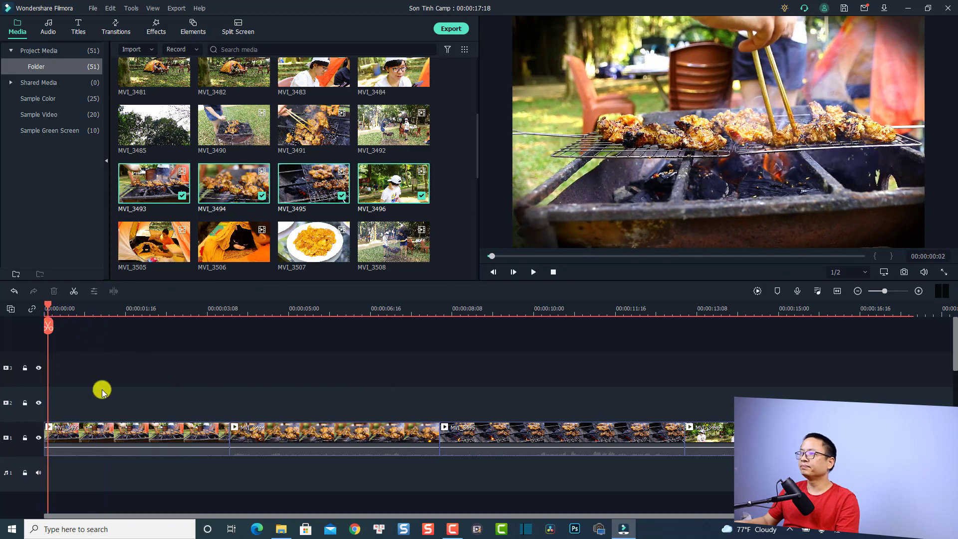
{"action": "key", "text": "space"}
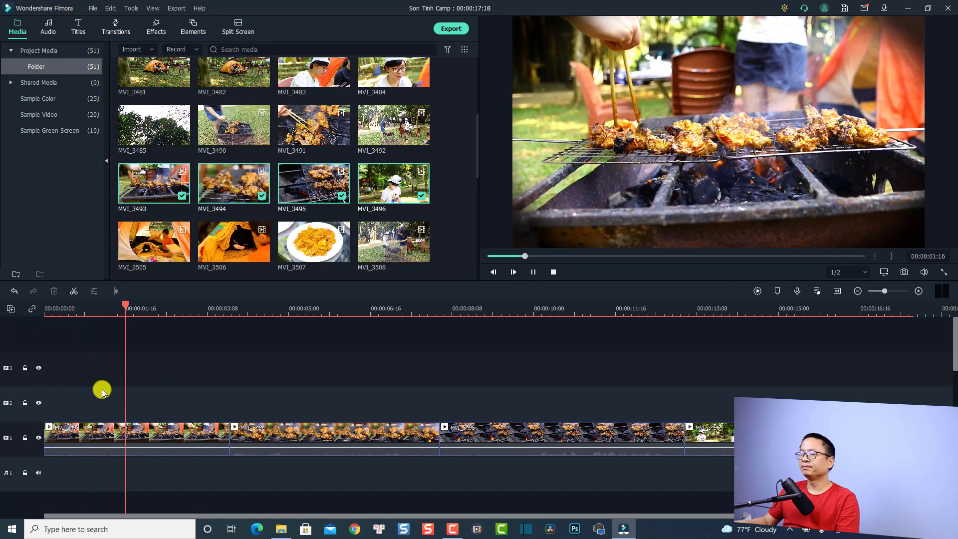
{"action": "key", "text": "space"}
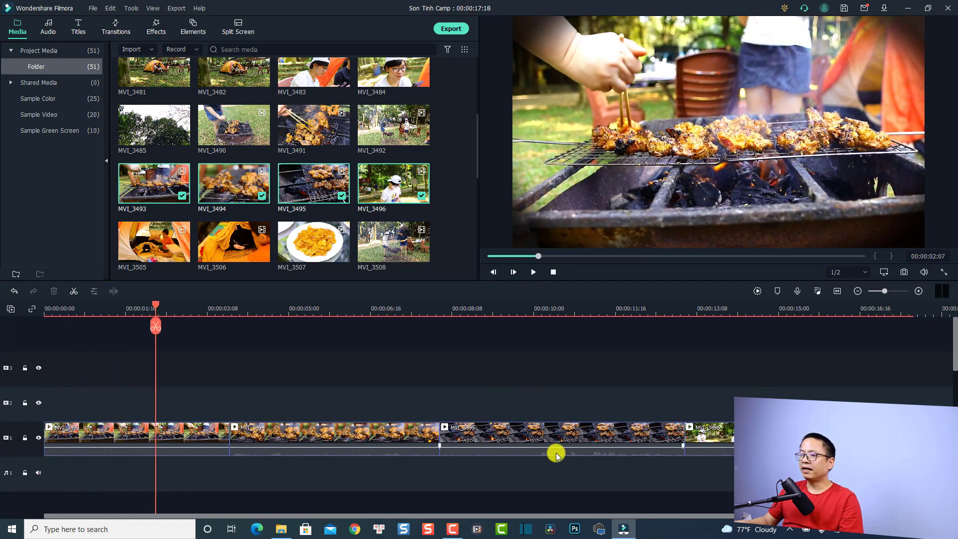
Step: Copy the vignette effect from the first clip, MVI_3493
{"action": "left_click", "coordinate": [166, 438]}
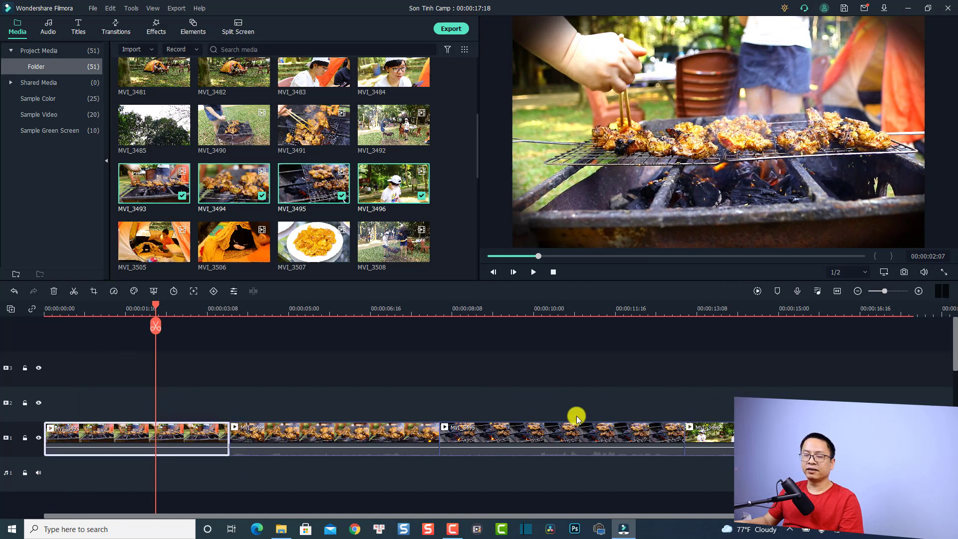
{"action": "right_click", "coordinate": [145, 437]}
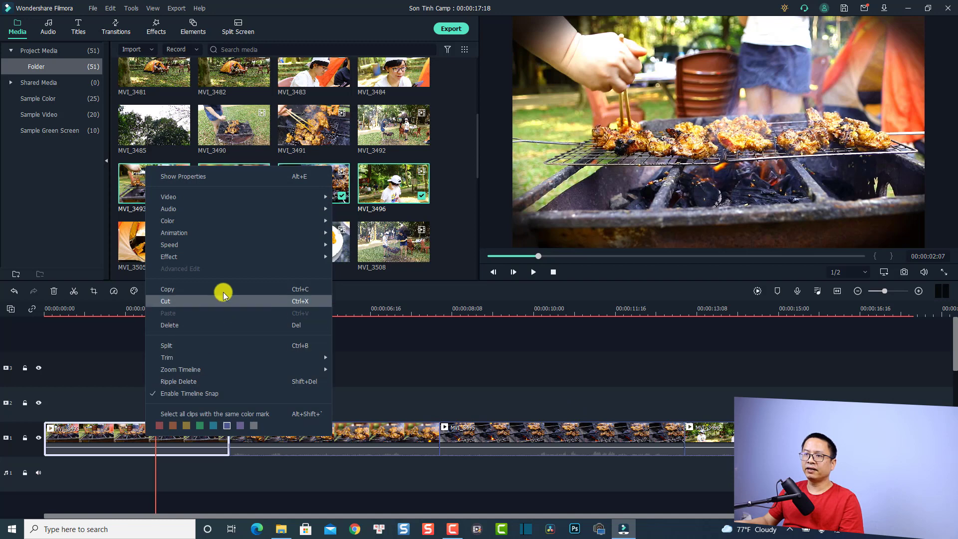
{"action": "mouse_move", "coordinate": [170, 256]}
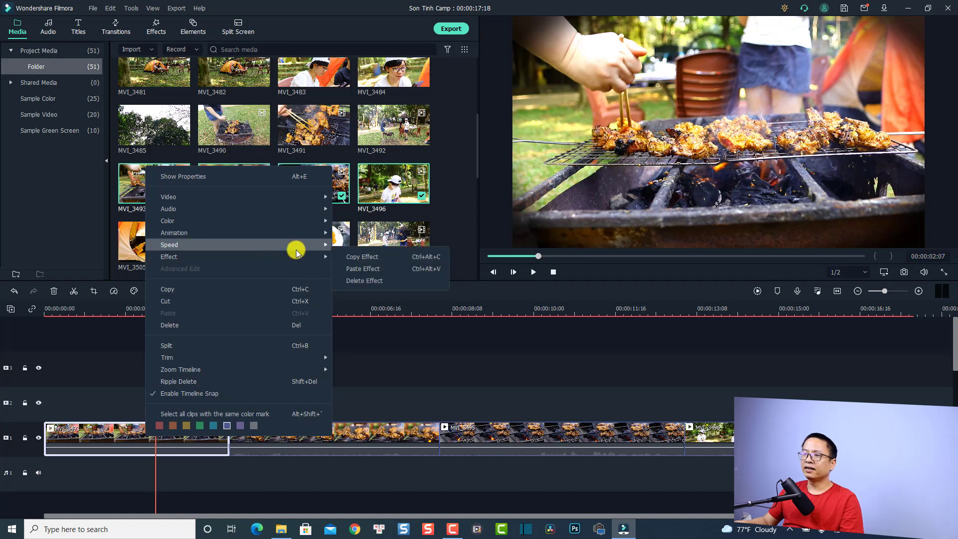
{"action": "left_click", "coordinate": [352, 258]}
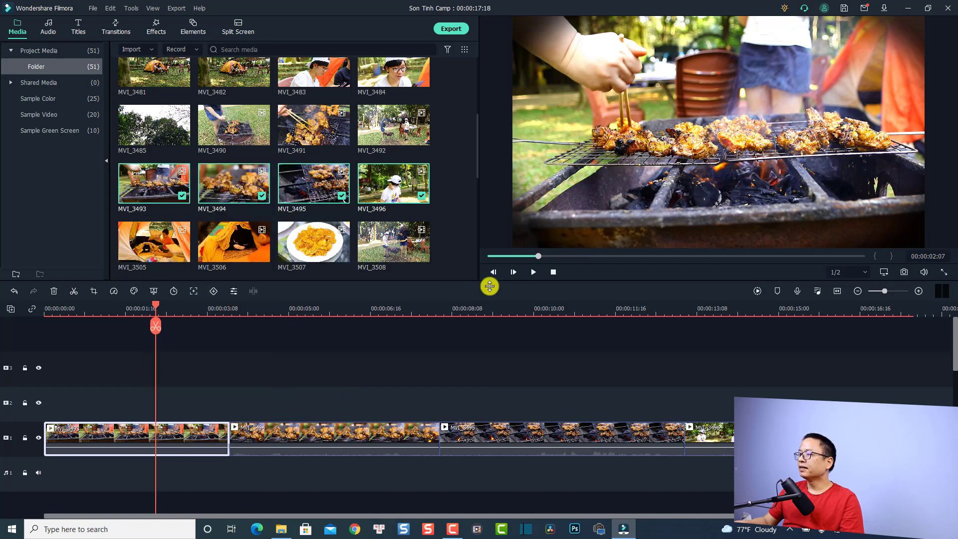
Step: Paste the vignette effect onto the other three clips
{"action": "left_click_drag", "start_coordinate": [773, 388], "coordinate": [344, 453]}
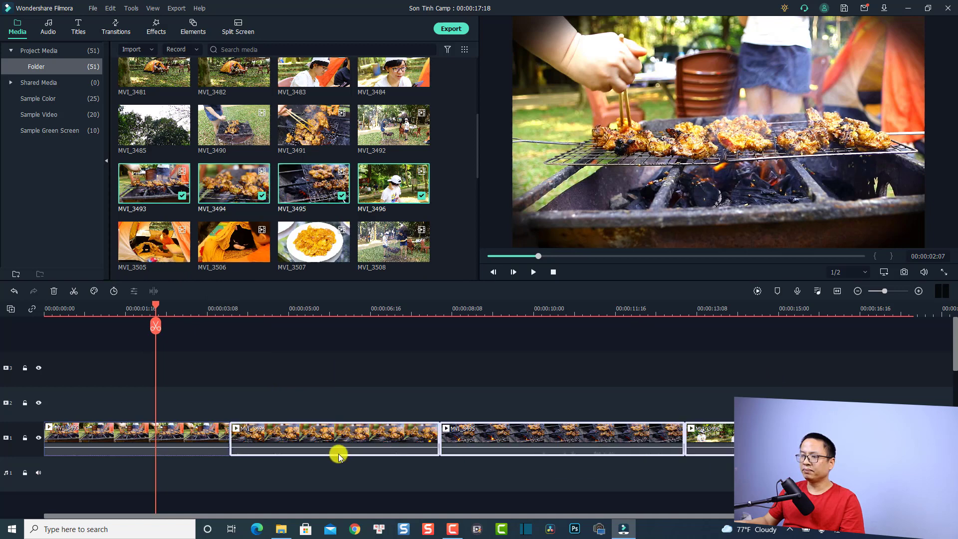
{"action": "right_click", "coordinate": [350, 432]}
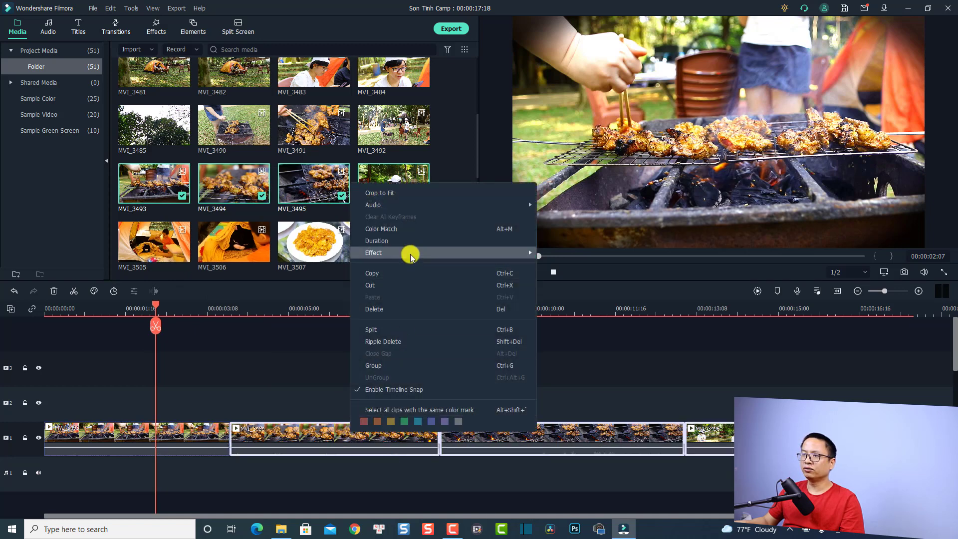
{"action": "mouse_move", "coordinate": [442, 252]}
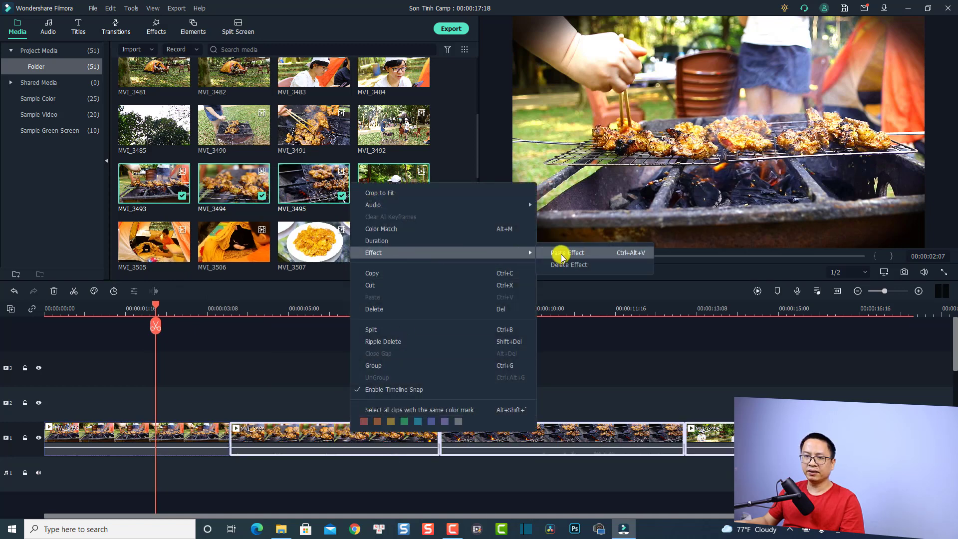
{"action": "left_click", "coordinate": [562, 254]}
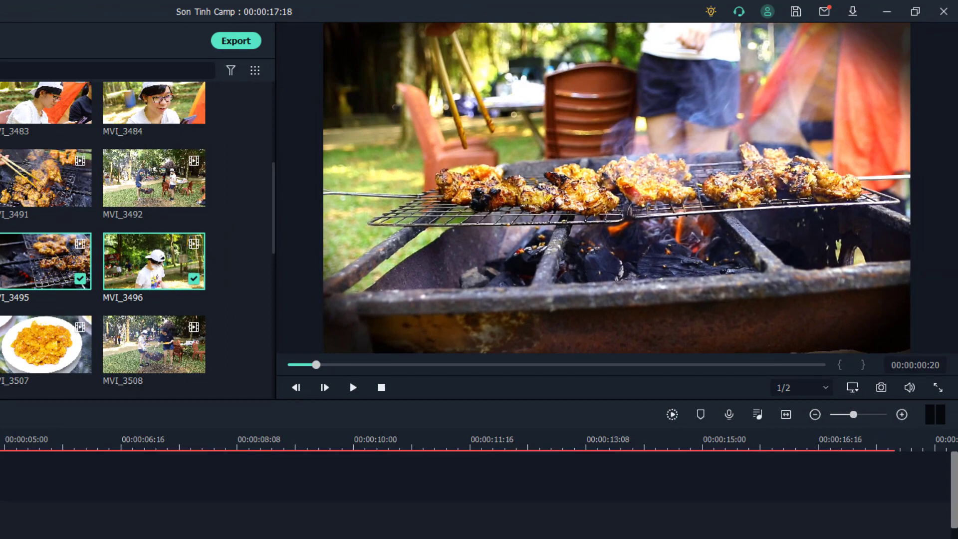
{"action": "key", "text": "space"}
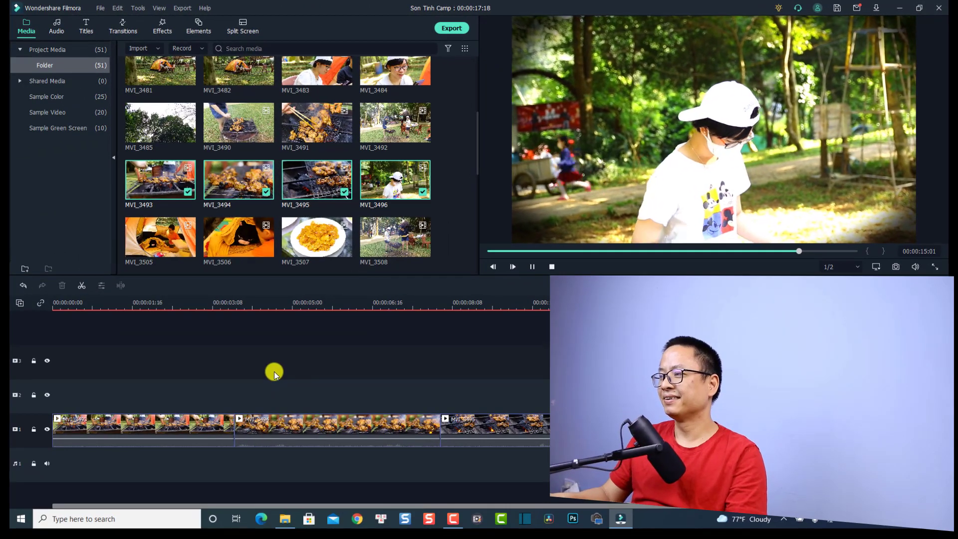
{"action": "key", "text": "space"}
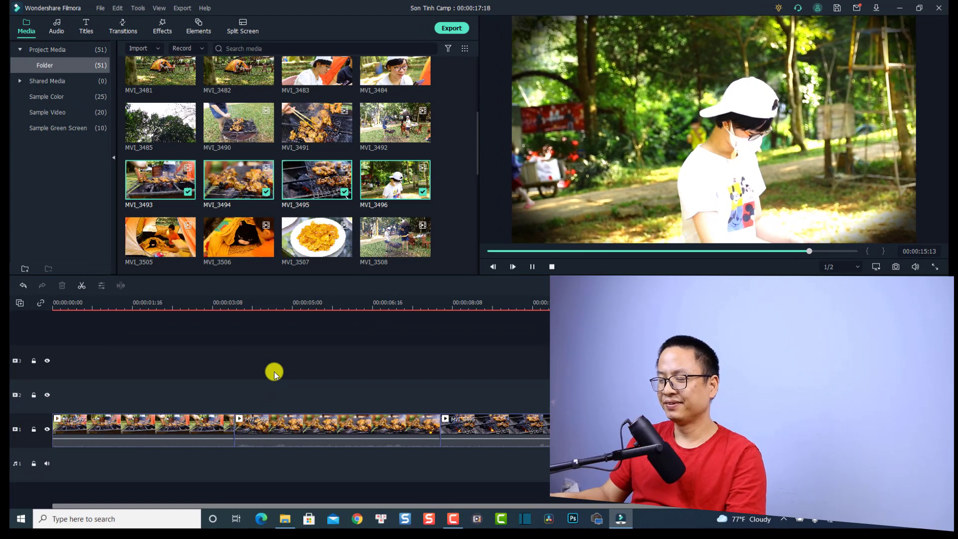